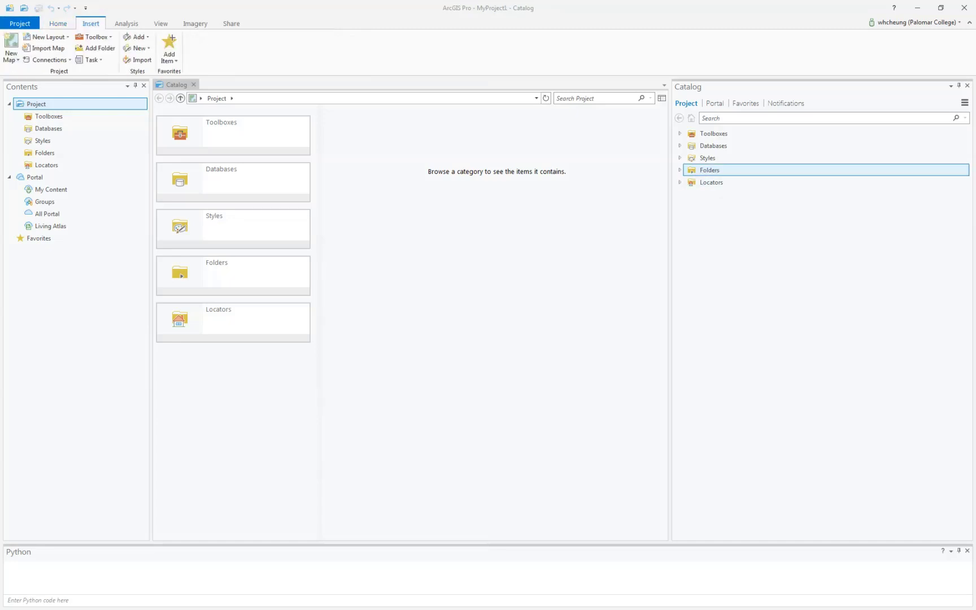
- Add a folder connection to Desktop\AttachmentDemo in the Catalog pane
right_click(715, 175)
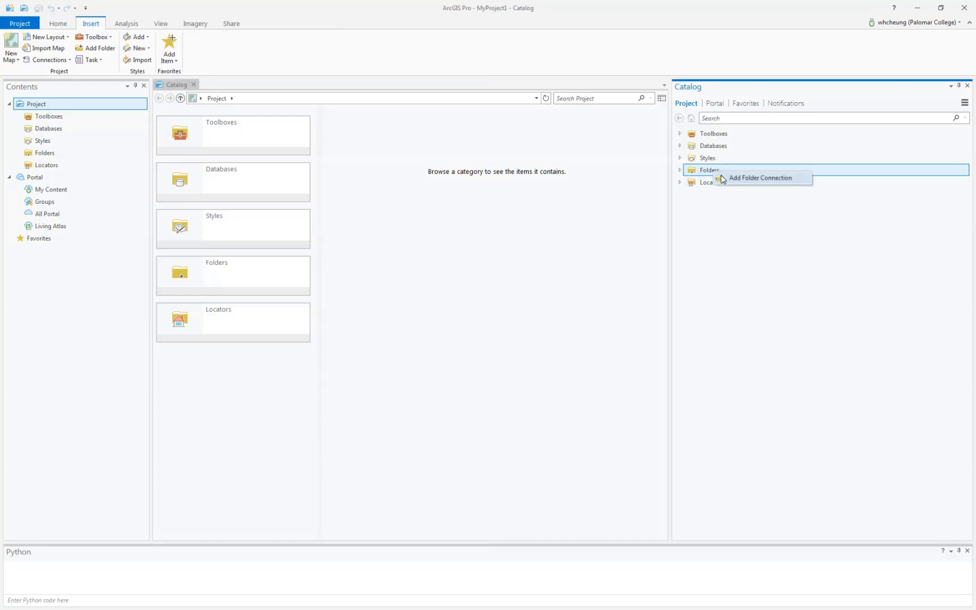
click(723, 178)
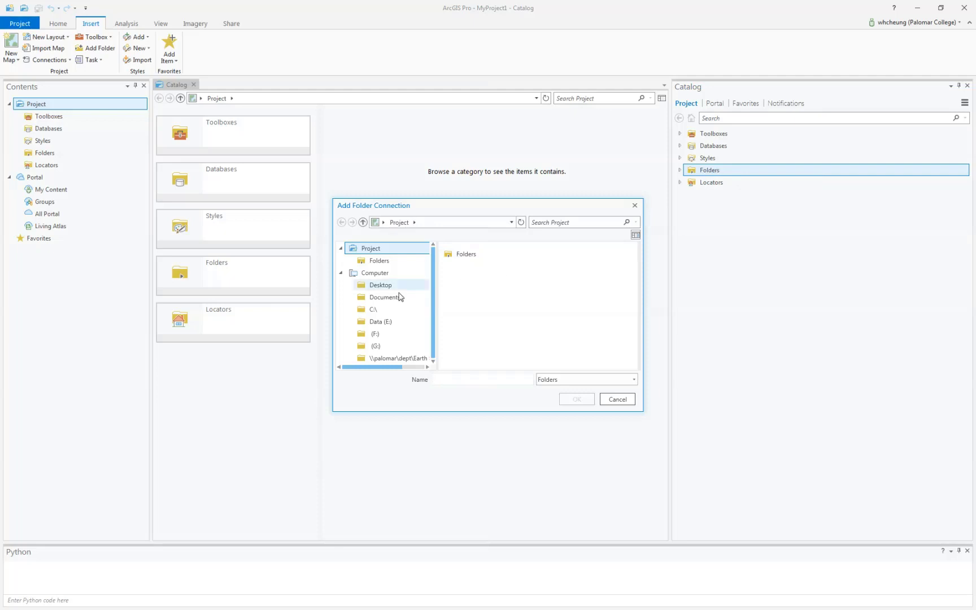
click(376, 285)
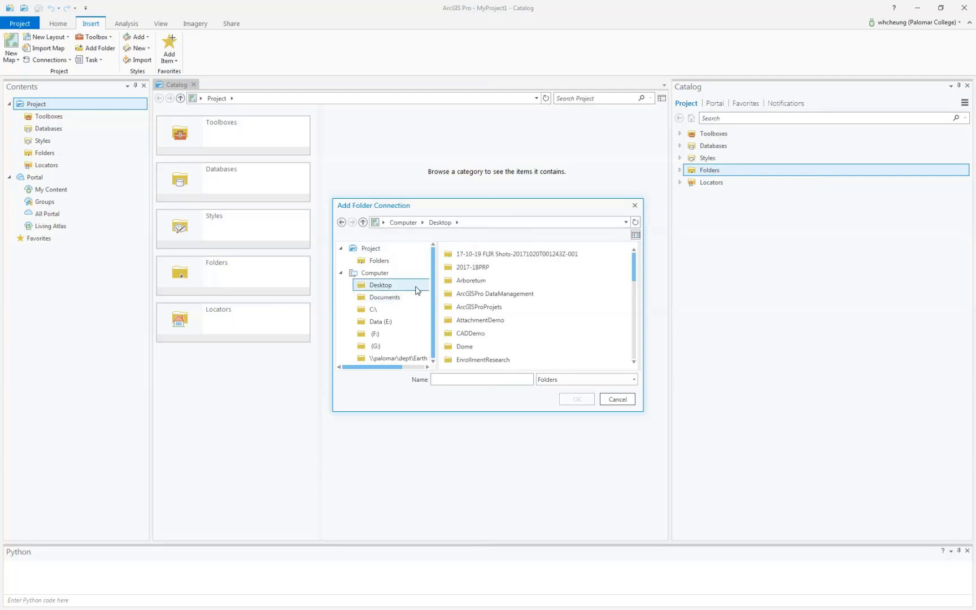
click(478, 321)
click(577, 399)
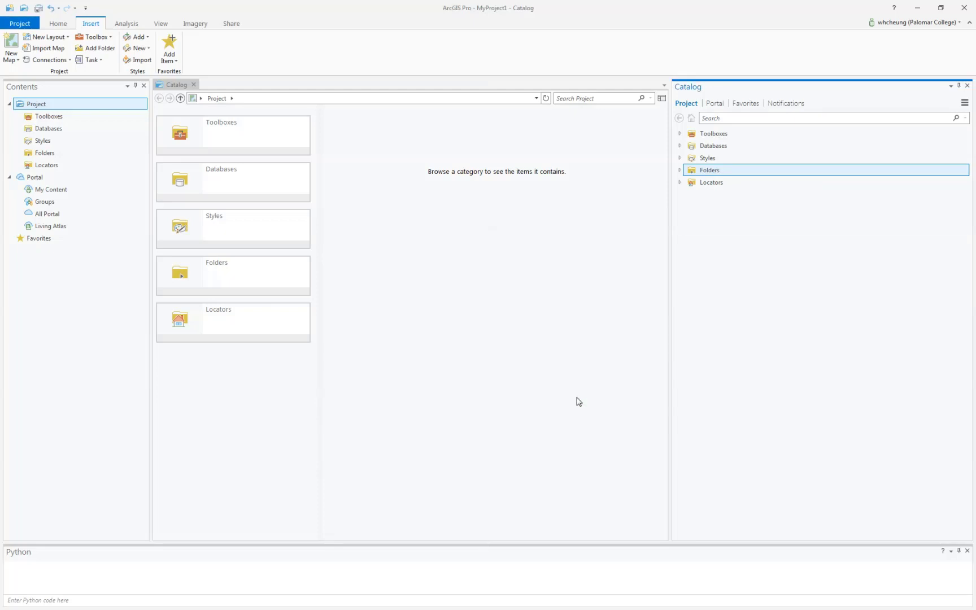
- Expand AttachmentDemo through the Balboa folders to Places.gdb and select Museums
click(680, 170)
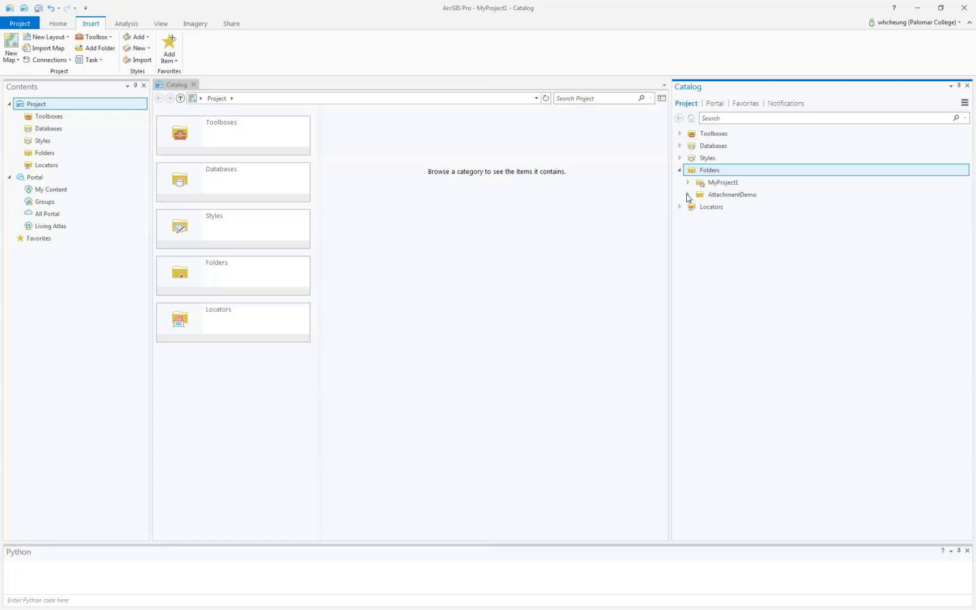
click(687, 195)
click(695, 207)
click(703, 219)
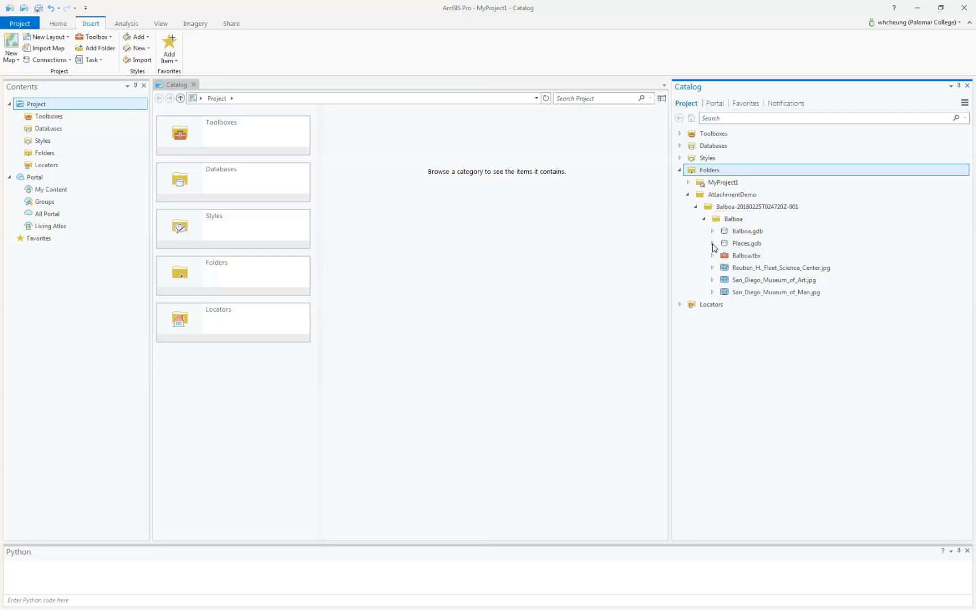
click(712, 243)
click(742, 258)
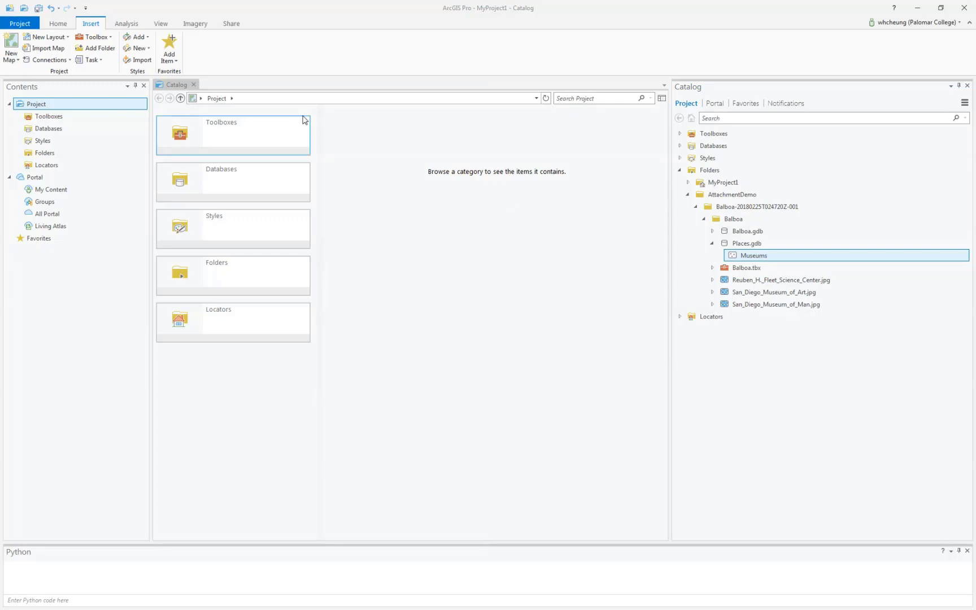
mouse_move(754, 255)
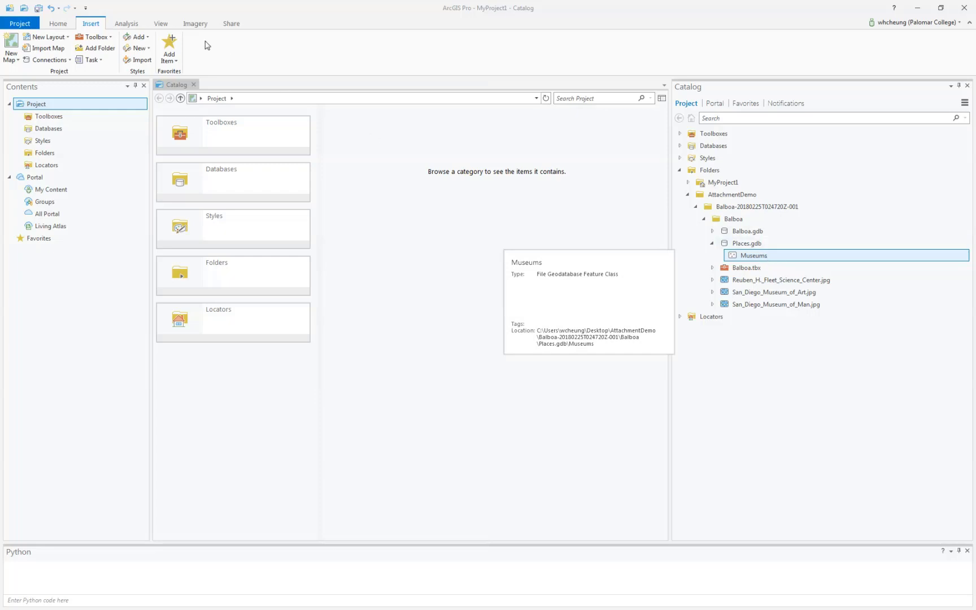
- Find and open the Enable Attachments geoprocessing tool from the Analysis tab
click(127, 24)
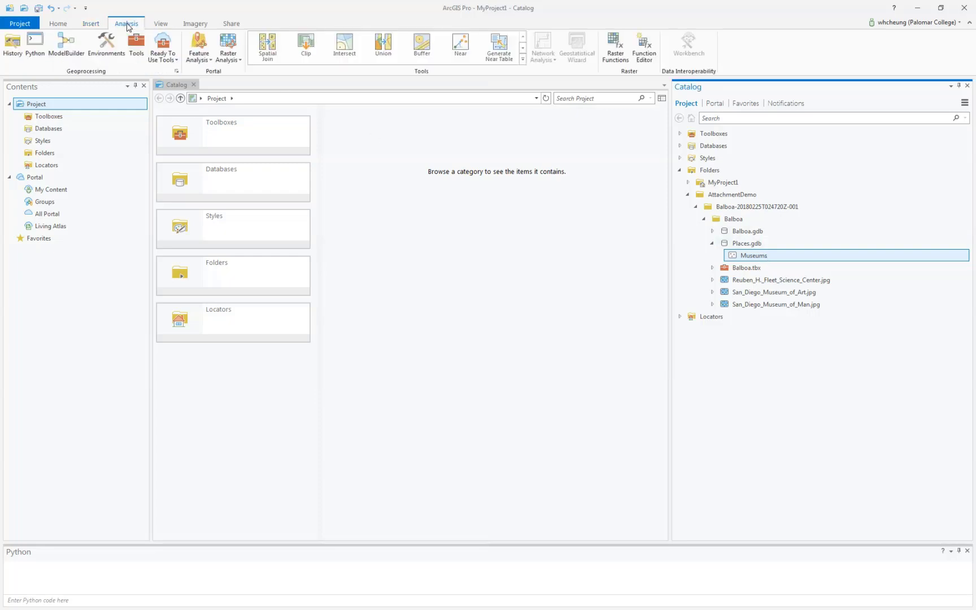
click(136, 46)
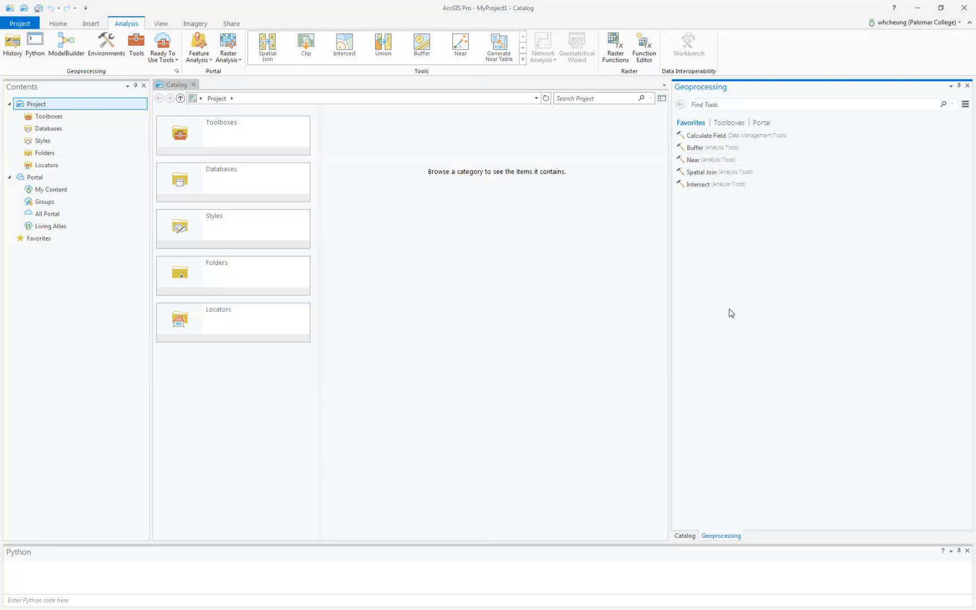
text(enable at)
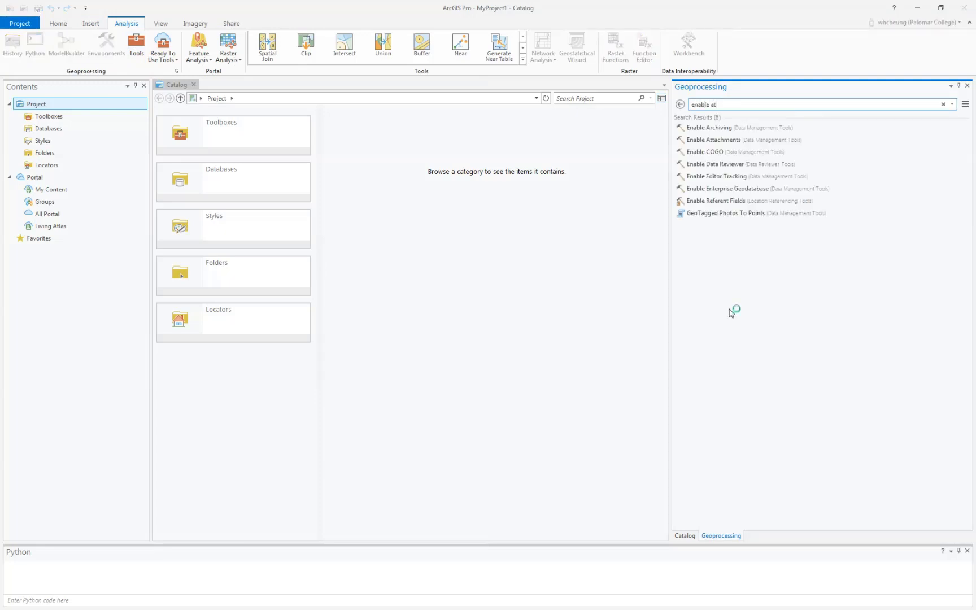
text(tach)
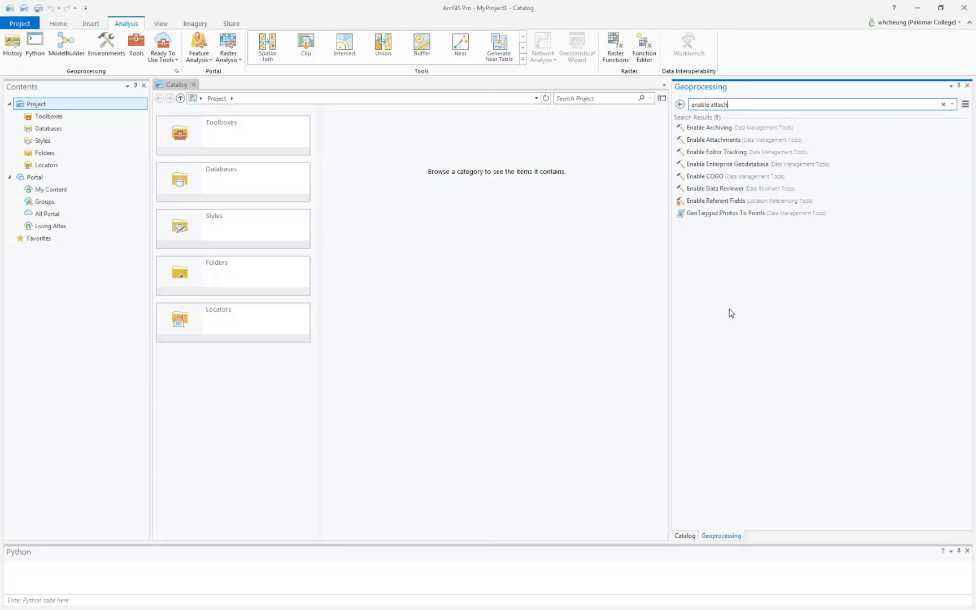
text(ments)
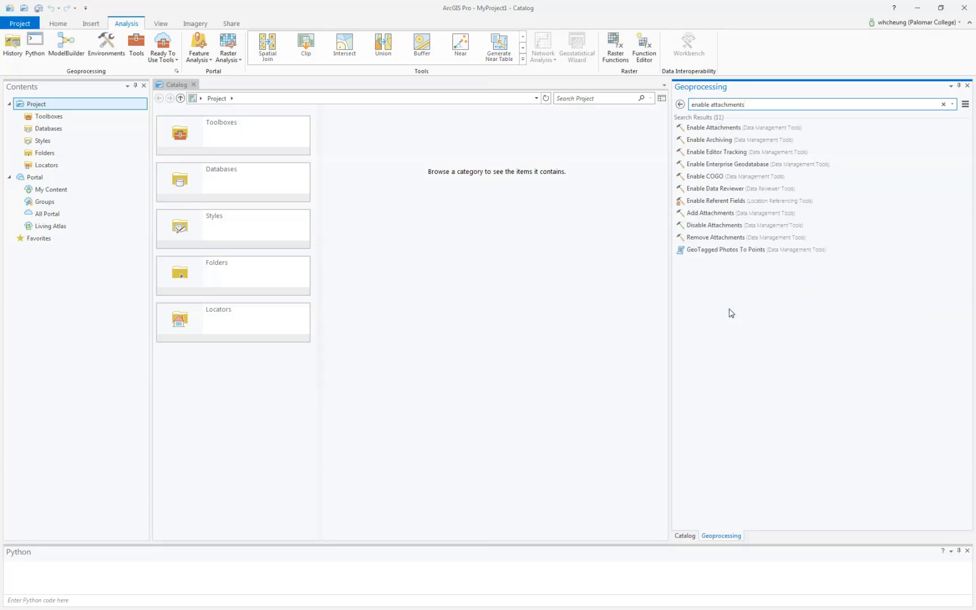
click(719, 129)
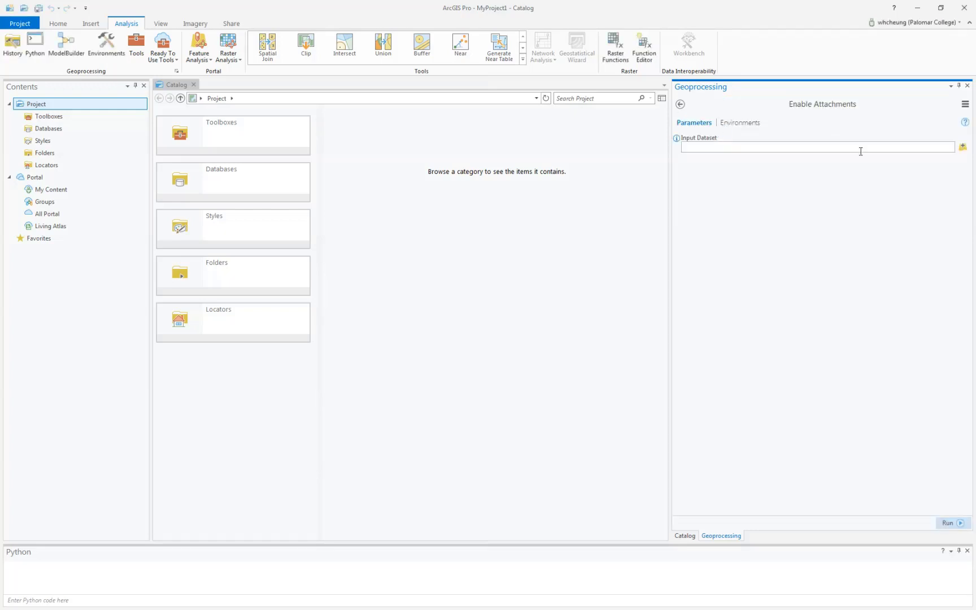
- Browse the Input Dataset to AttachmentDemo's Places.gdb and pick Museums
click(962, 147)
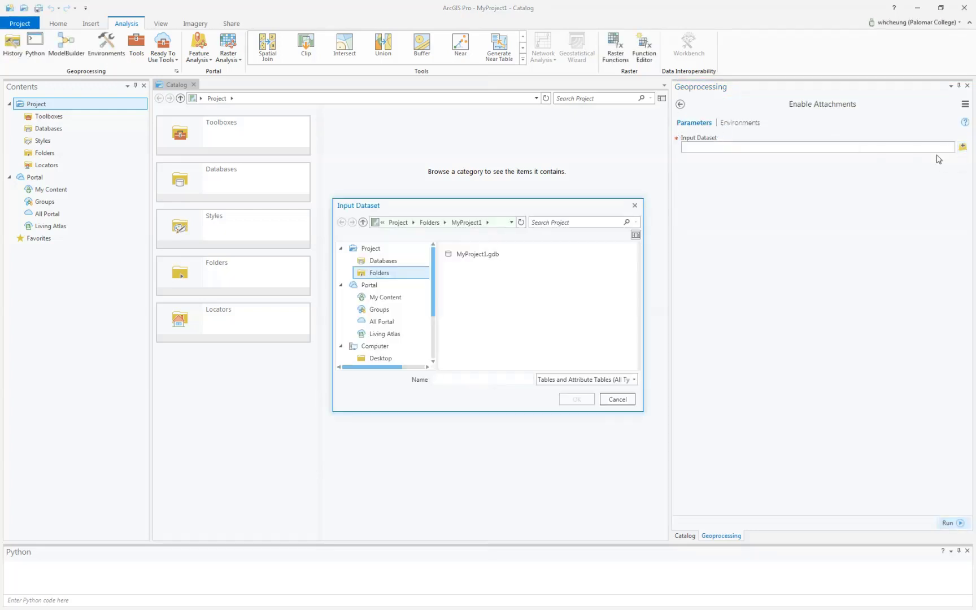
drag(431, 305, 433, 346)
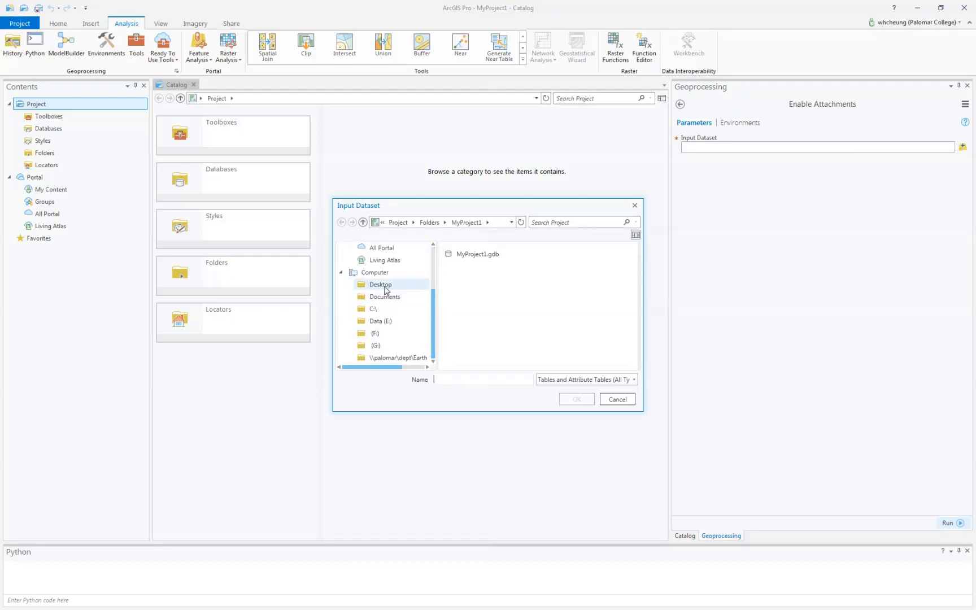
click(386, 285)
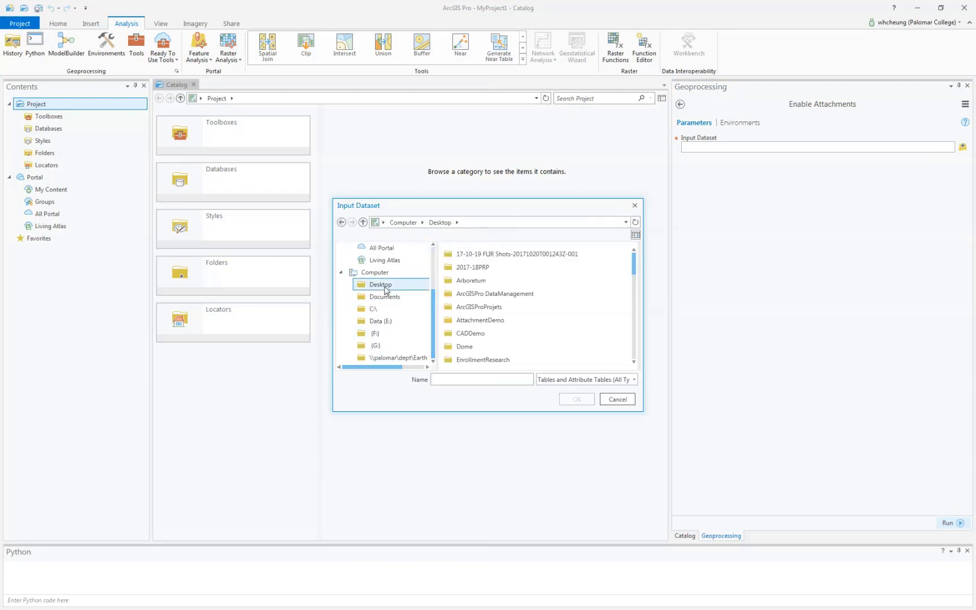
click(485, 321)
double_click(484, 320)
double_click(475, 254)
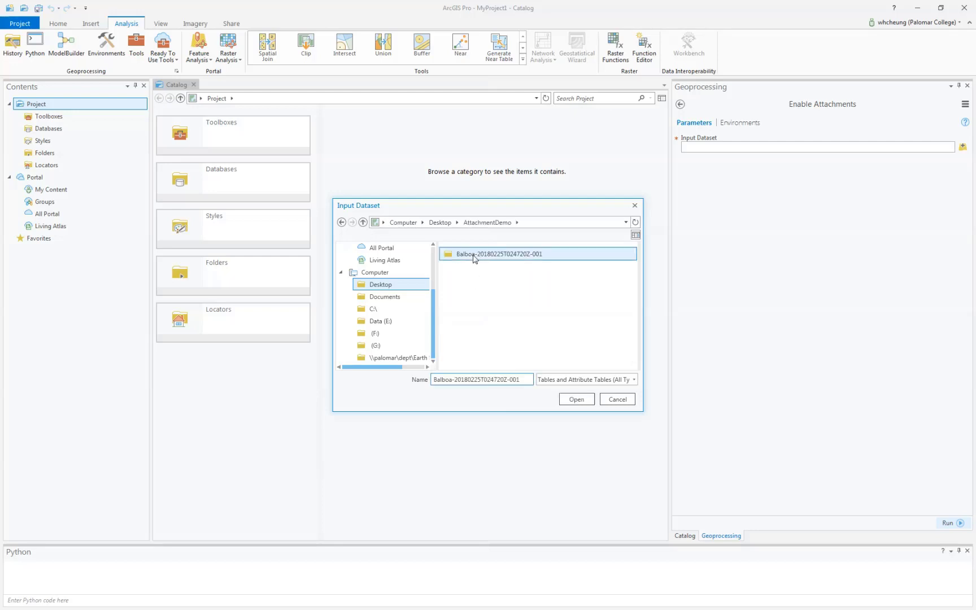
double_click(474, 254)
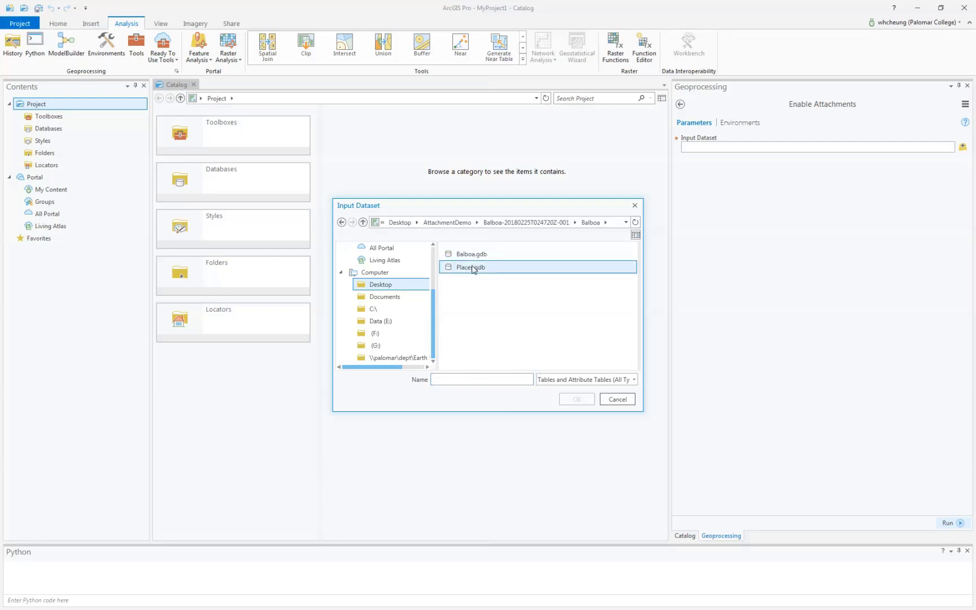
double_click(473, 268)
click(473, 254)
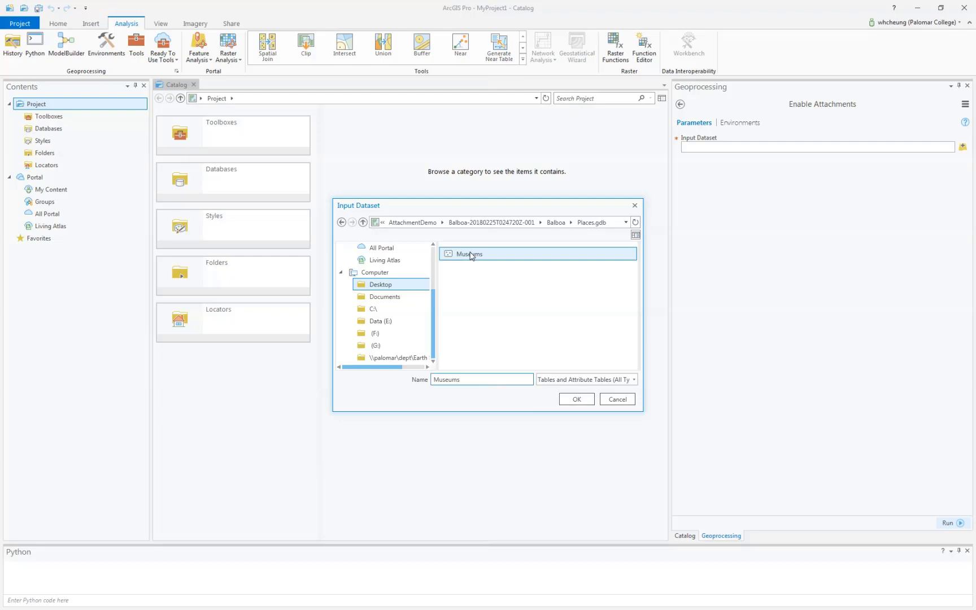
- Run Enable Attachments on Museums, creating Museums__ATTACH and Museums__ATTACHREL
click(578, 400)
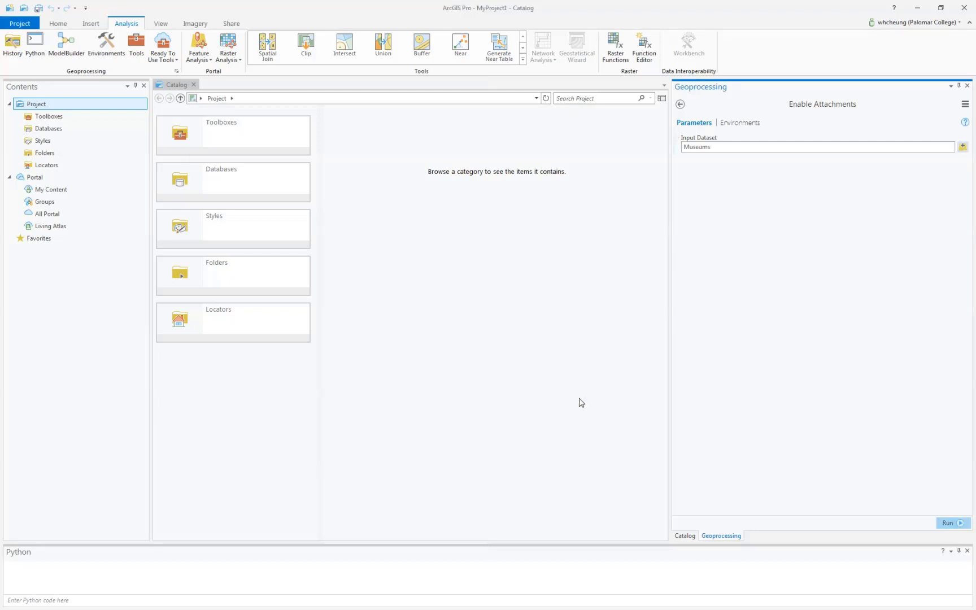
click(952, 526)
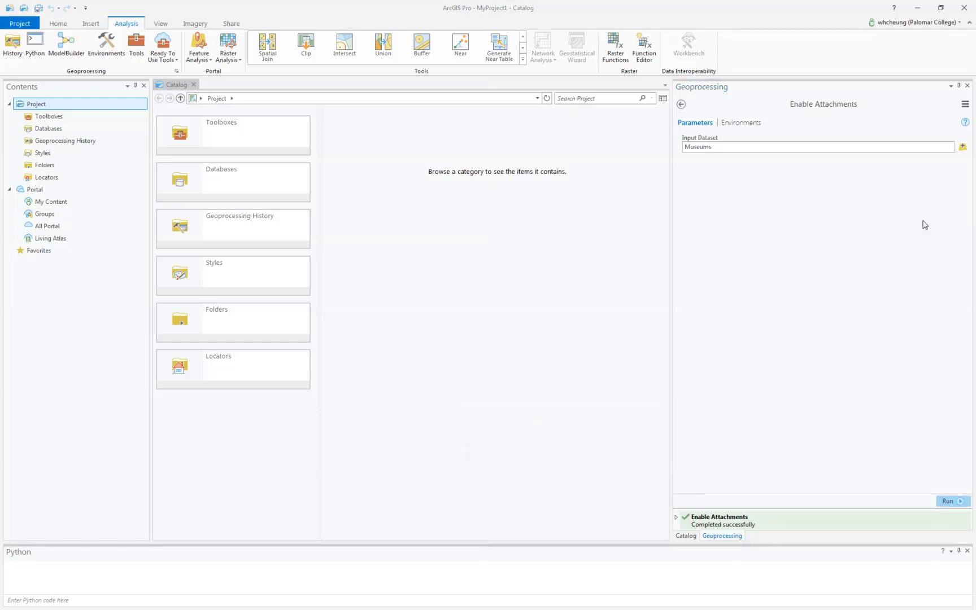
click(967, 85)
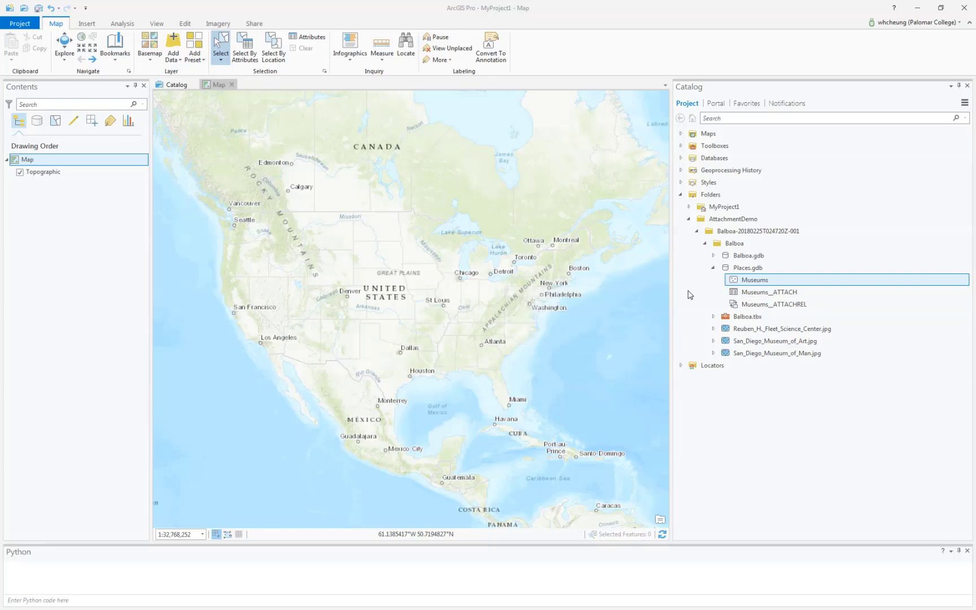
mouse_move(754, 279)
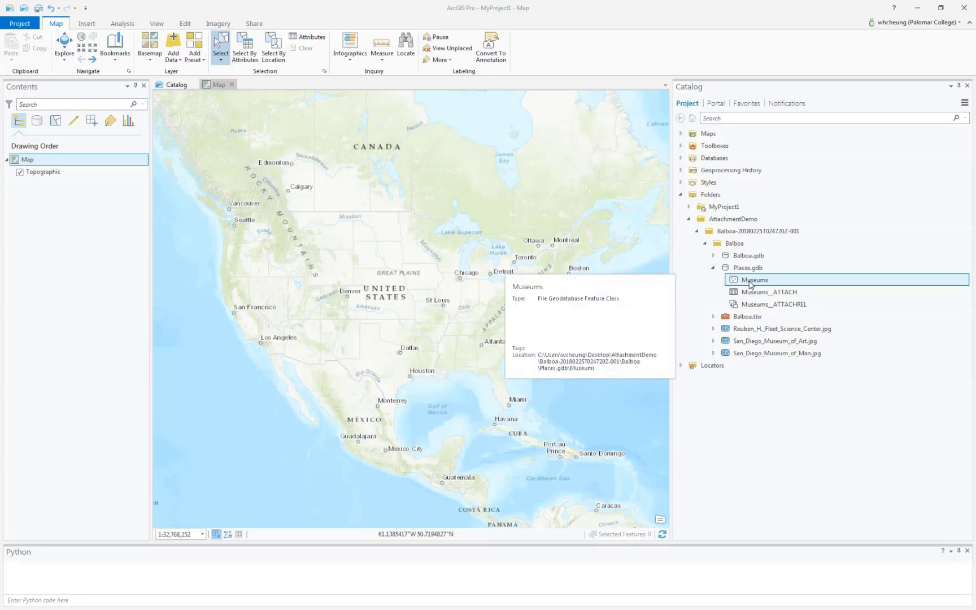
- Drag the Museums feature class onto the topographic map and switch to the Edit tools
click(750, 281)
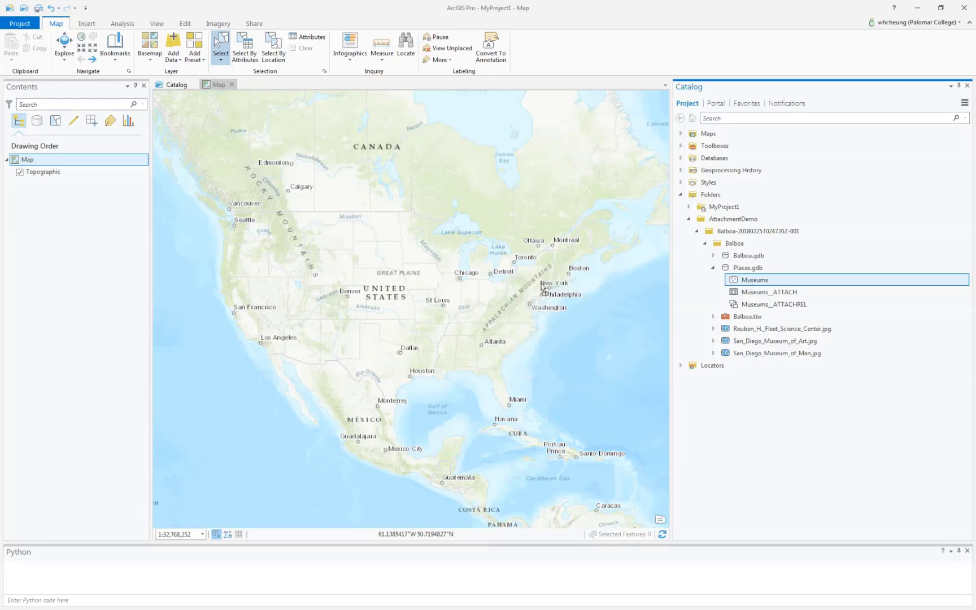
drag(416, 296, 415, 297)
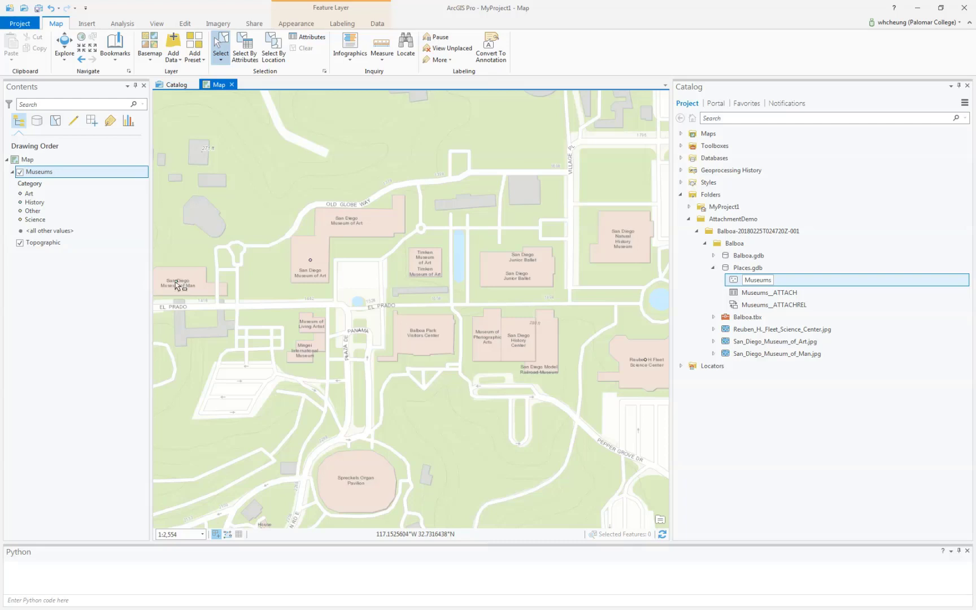
click(190, 29)
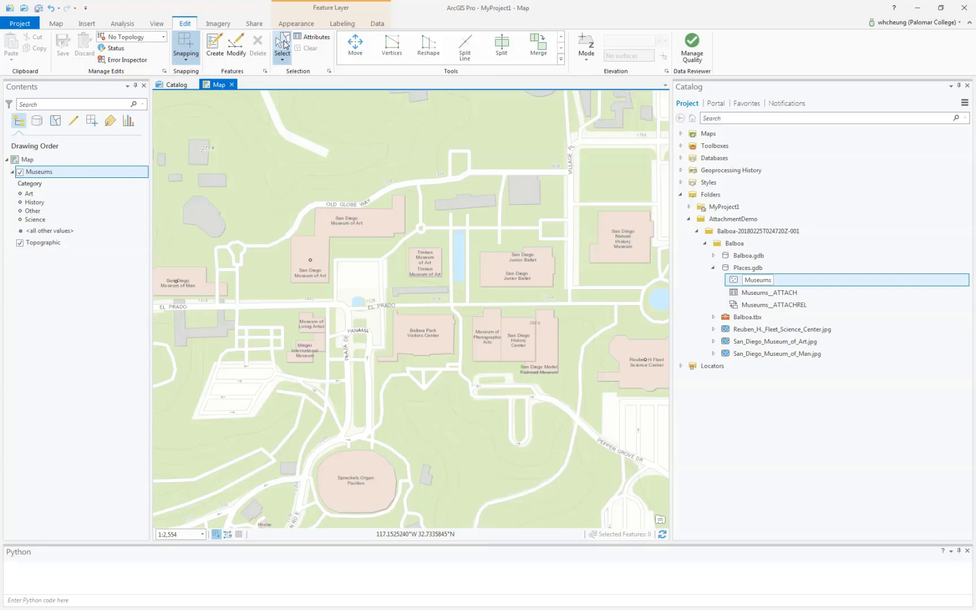
- Select the Museum of Art point and attach San_Diego_Museum_of_Art.jpg via Attributes > Attachments
click(284, 45)
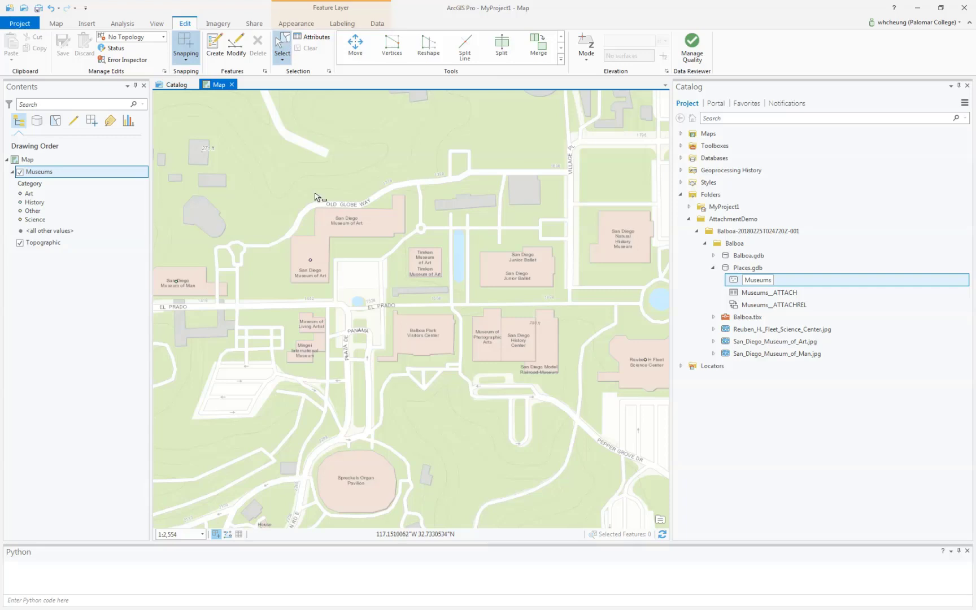
click(311, 261)
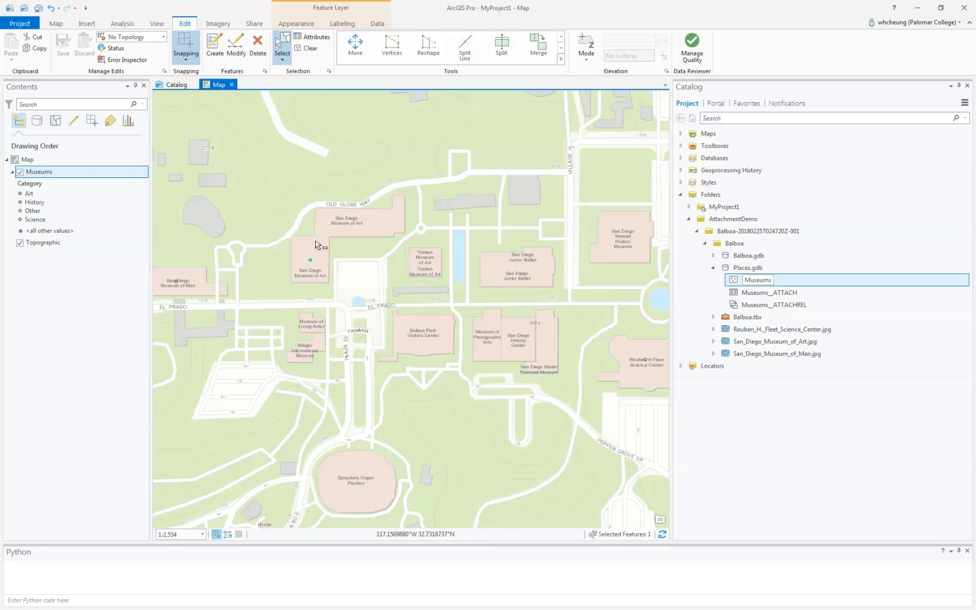
click(316, 38)
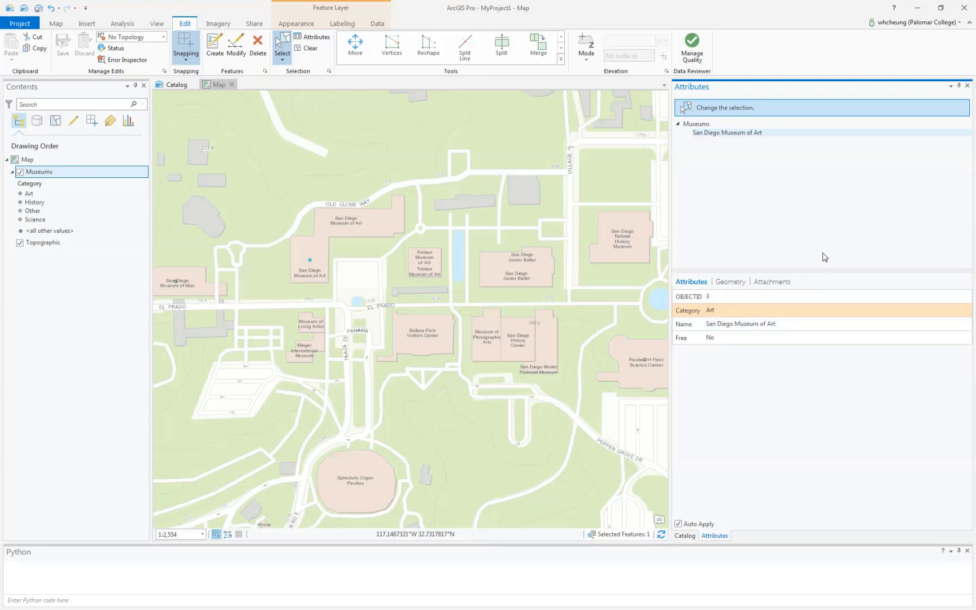
click(782, 283)
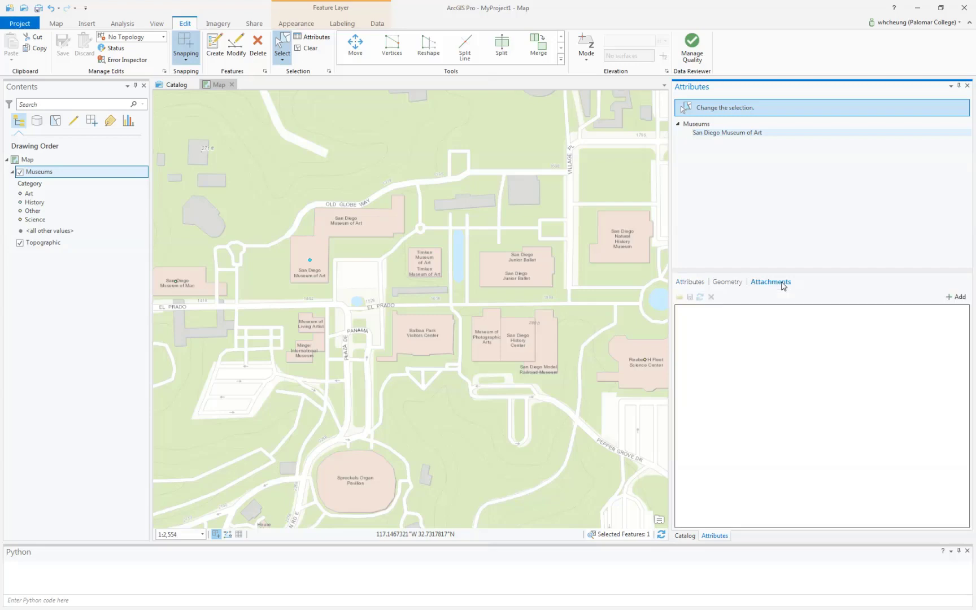
click(955, 297)
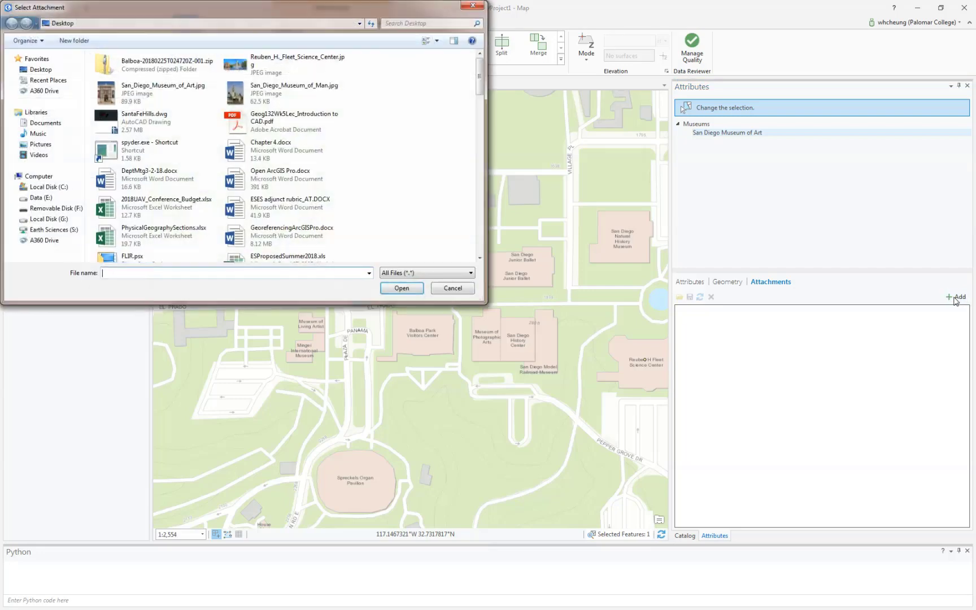
click(165, 92)
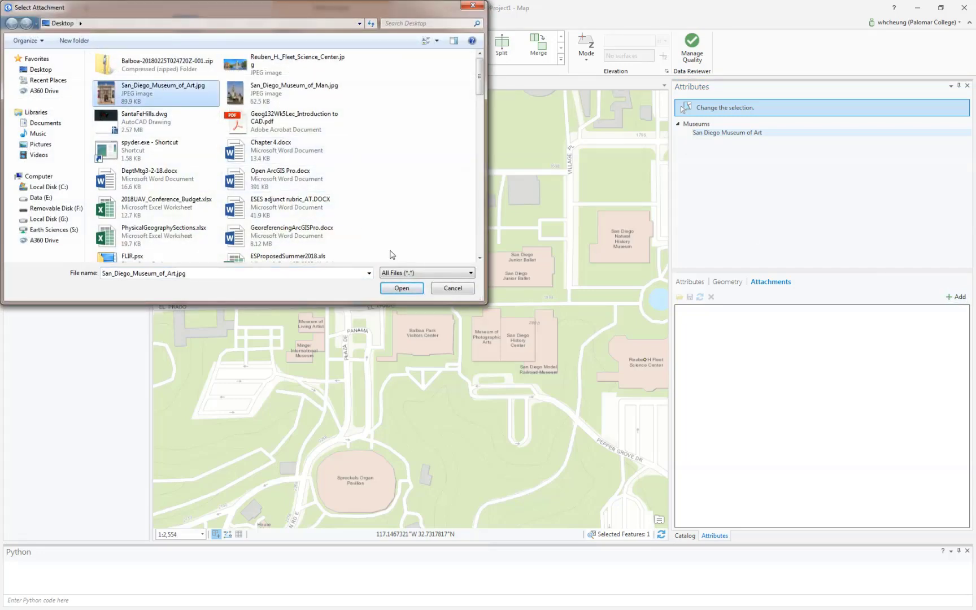
click(412, 288)
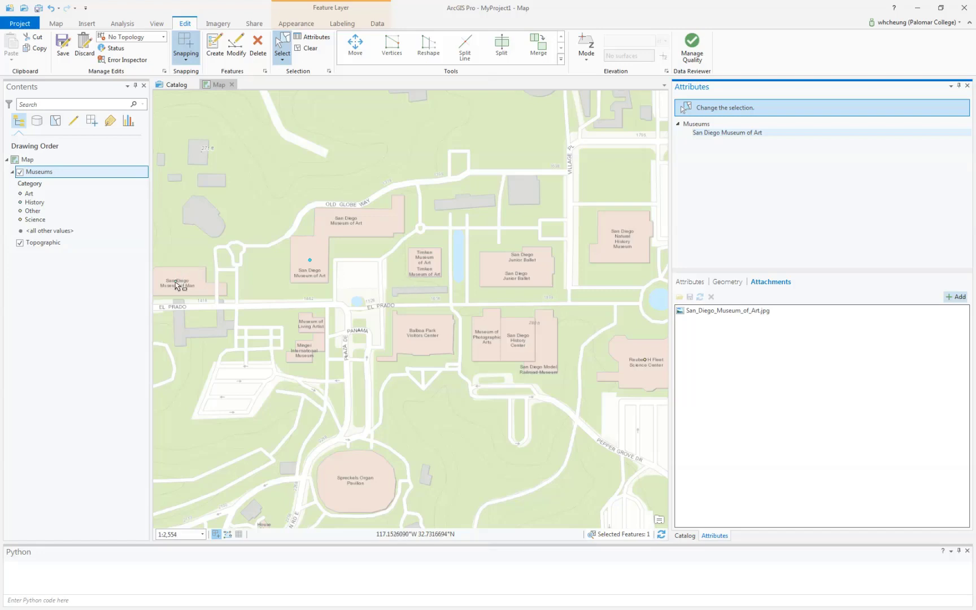
- Attach San_Diego_Museum_of_Man.jpg to the San Diego Museum of Man point
click(177, 285)
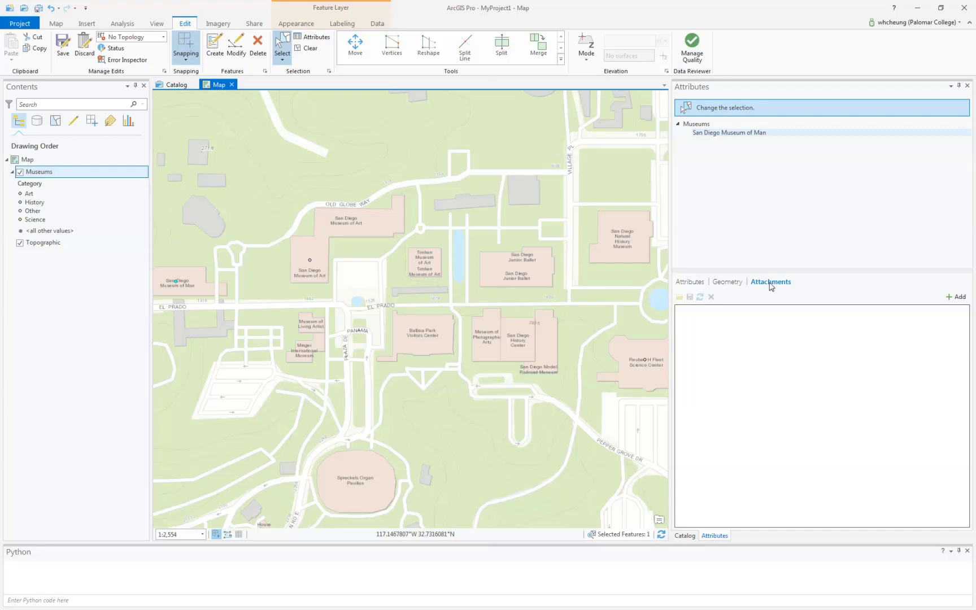
click(955, 297)
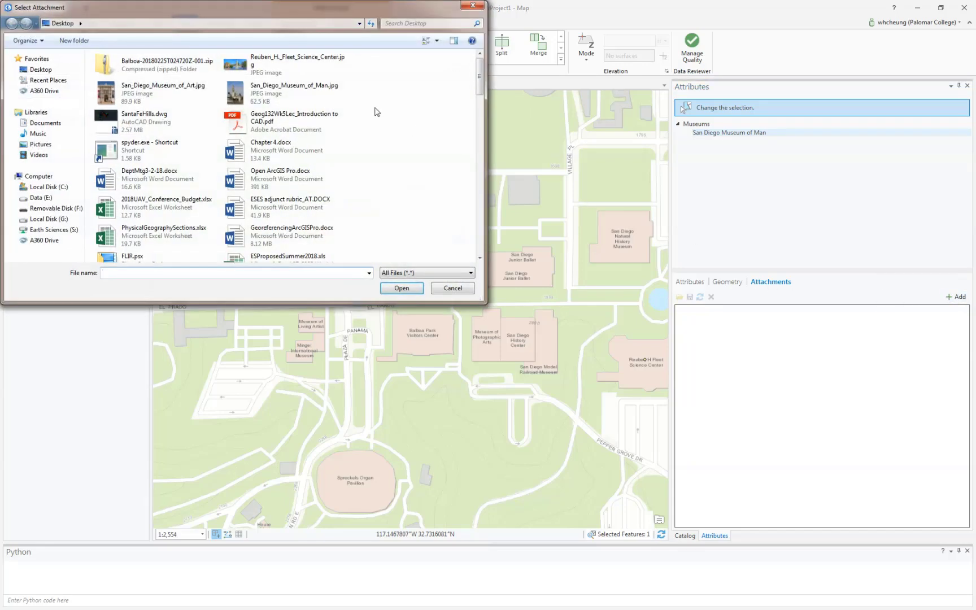
click(285, 91)
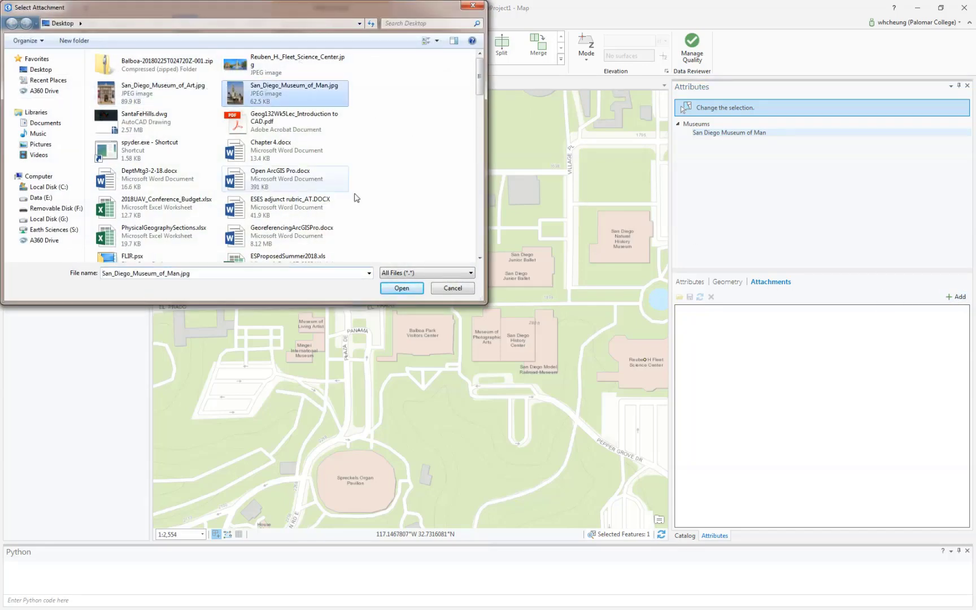
click(401, 288)
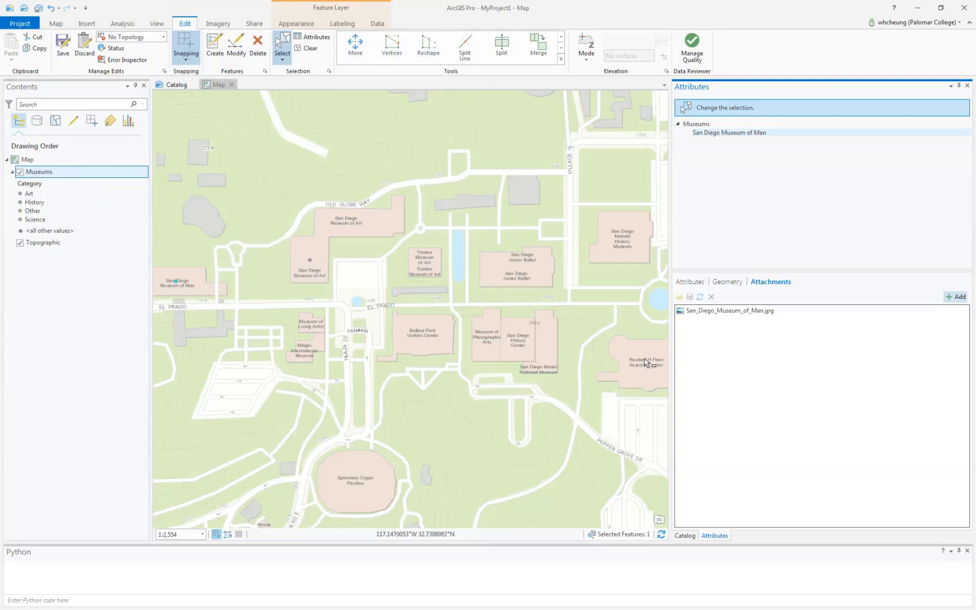
- Attach Reuben_H_Fleet_Science_Center.jpg to the Fleet Science Center point and save all edits
click(645, 362)
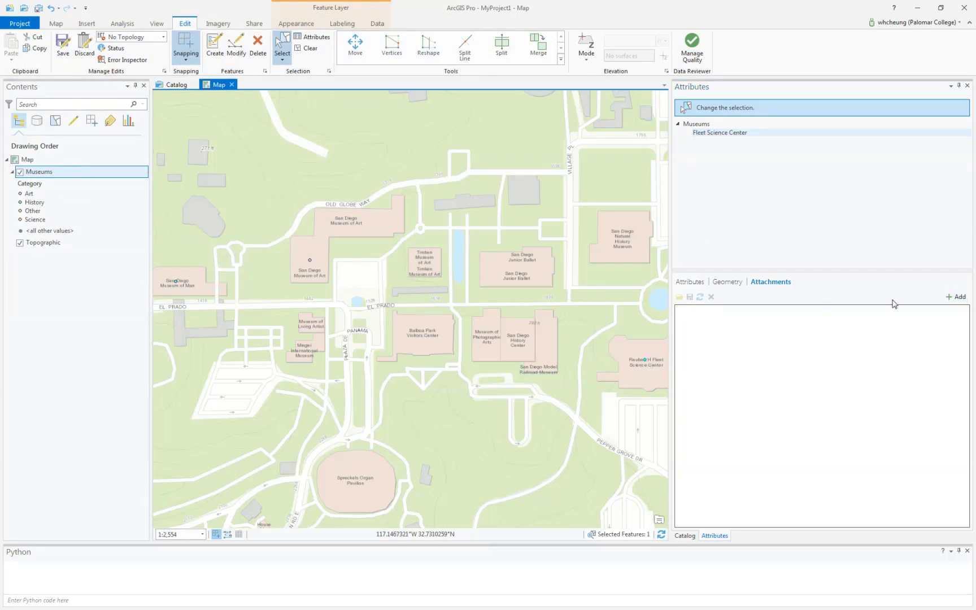
click(957, 297)
click(288, 67)
click(395, 289)
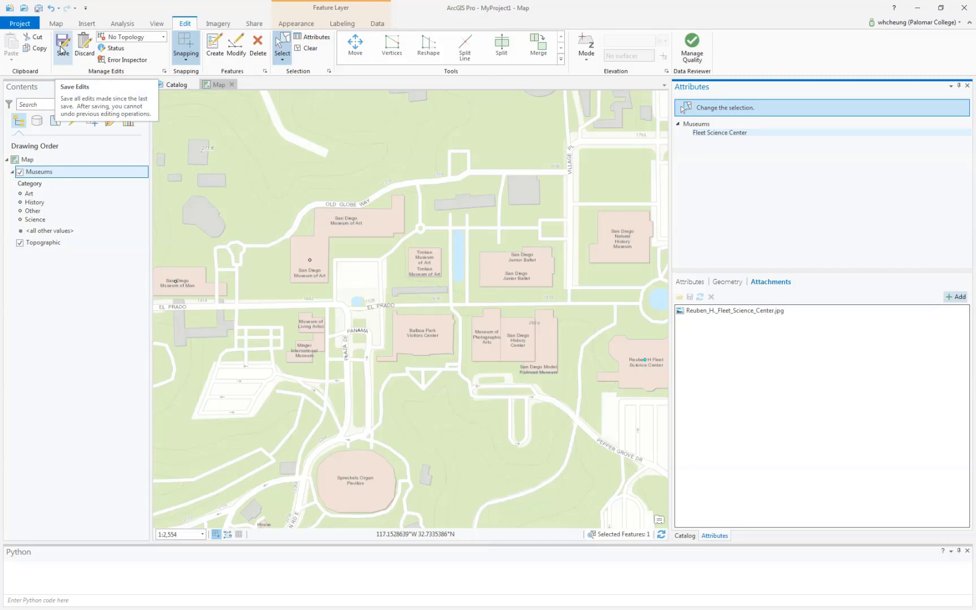
click(62, 49)
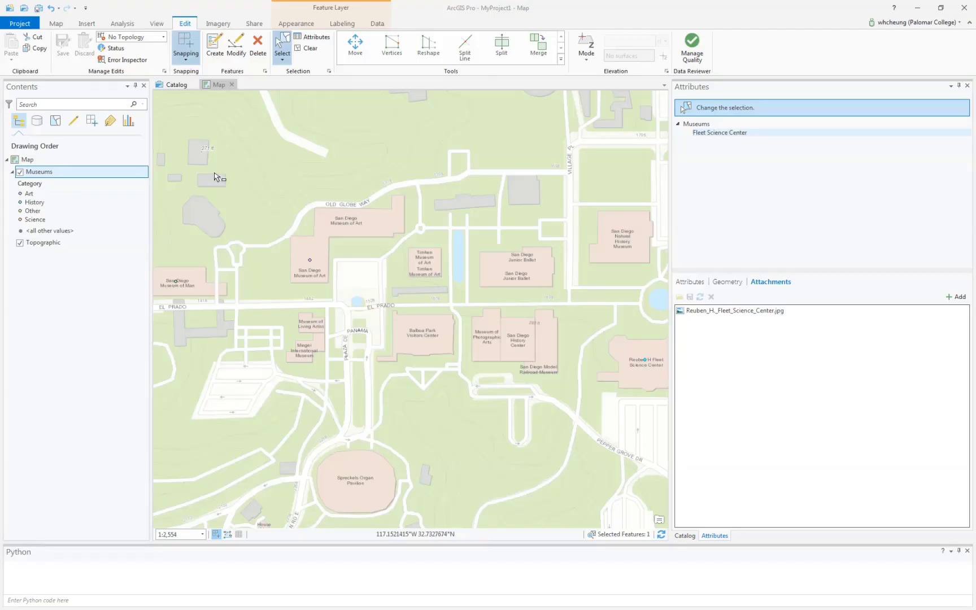
- With Explore, open the Museum of Art and Fleet Science Center pop-ups showing their photos
click(54, 24)
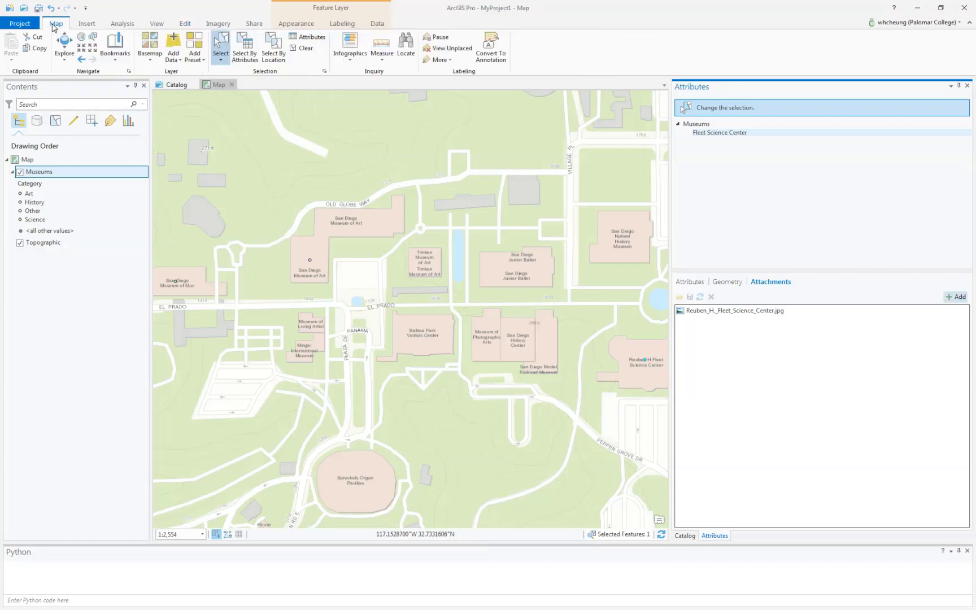
click(64, 42)
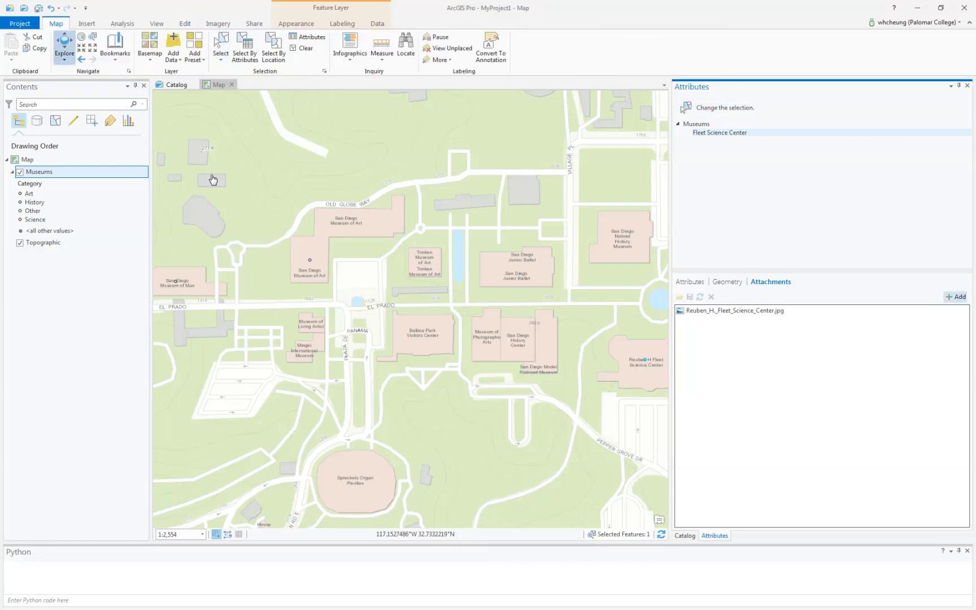
click(309, 261)
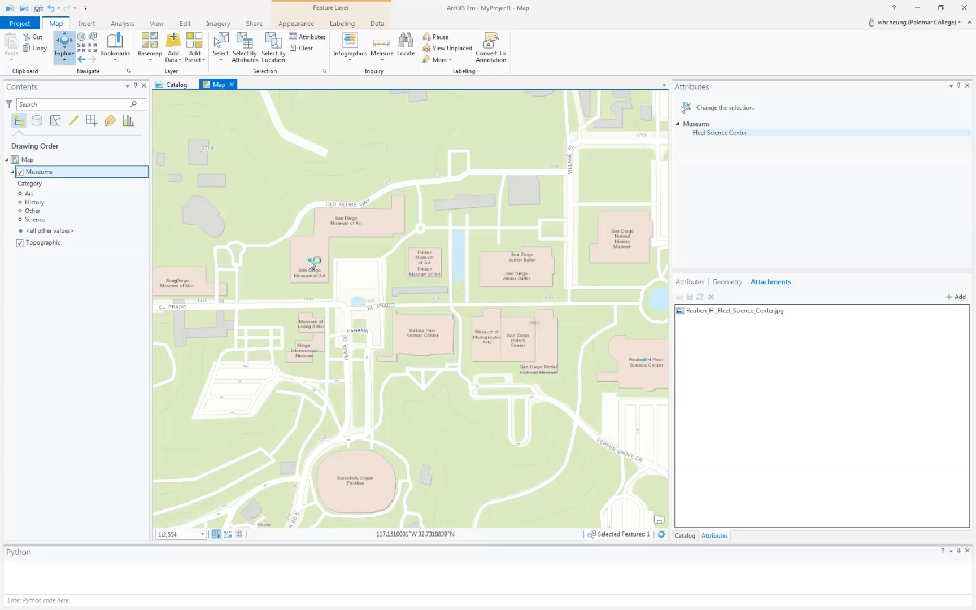
drag(299, 302, 300, 305)
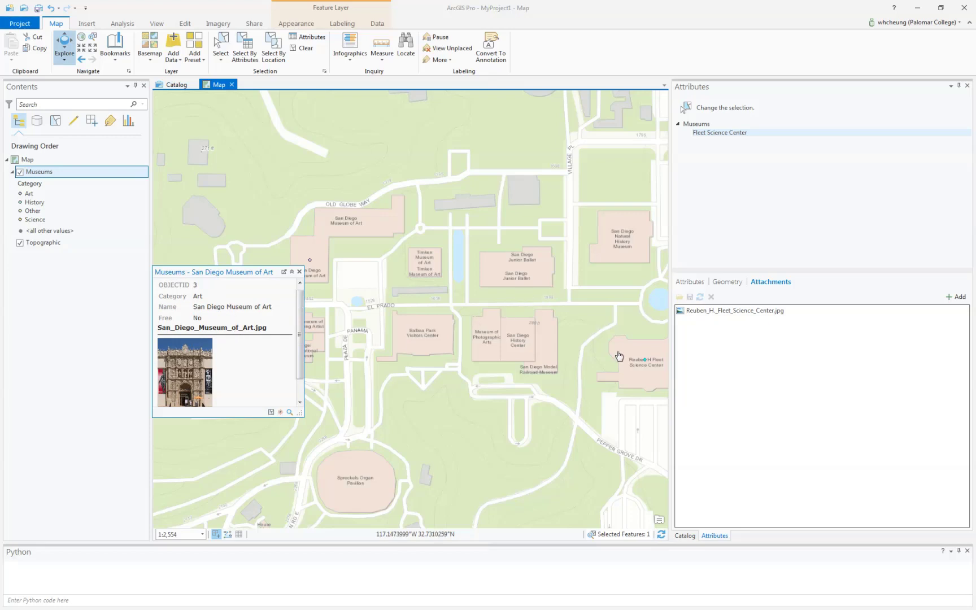
click(643, 364)
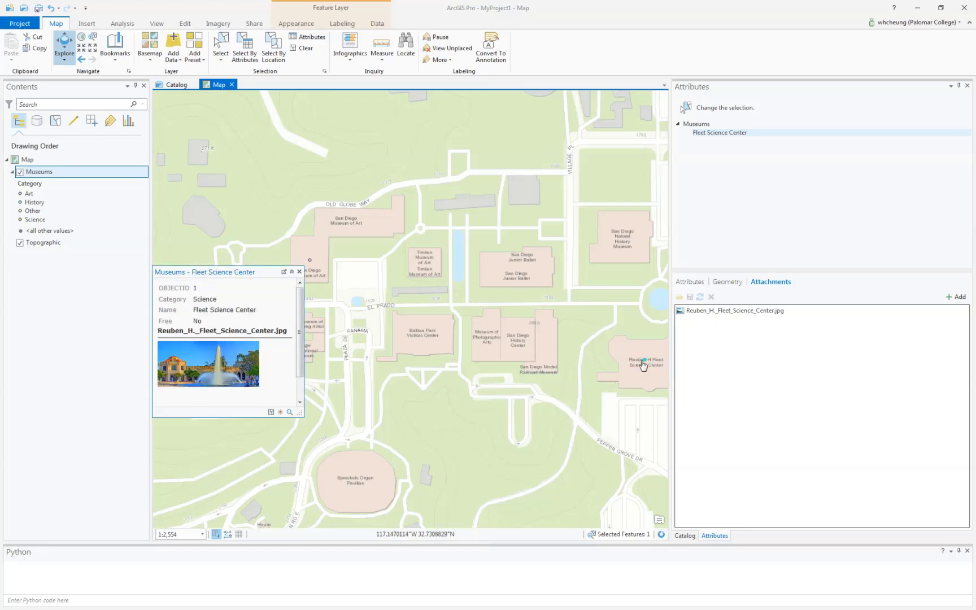